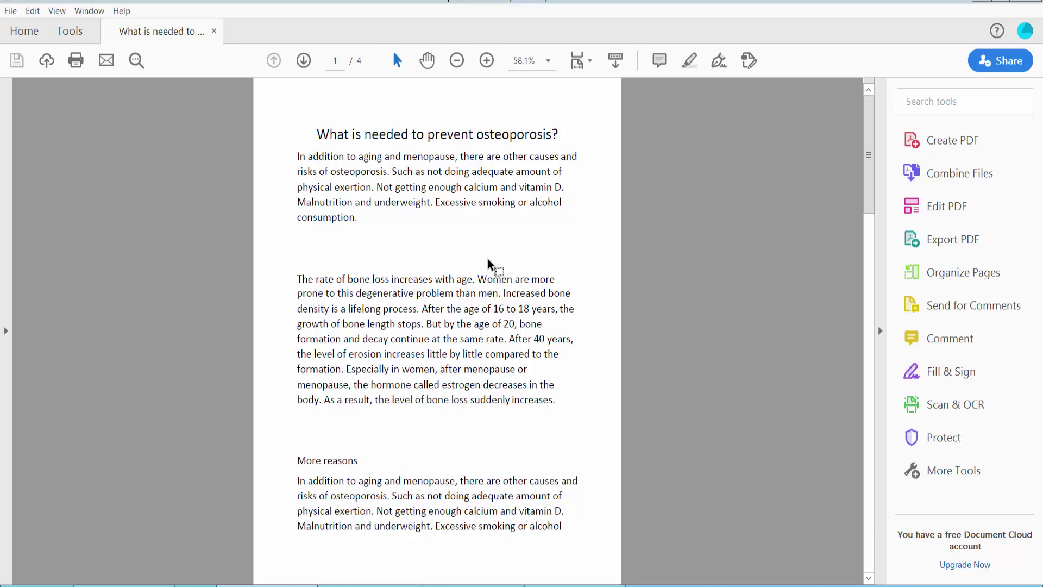
scroll(513, 252, "down", 1)
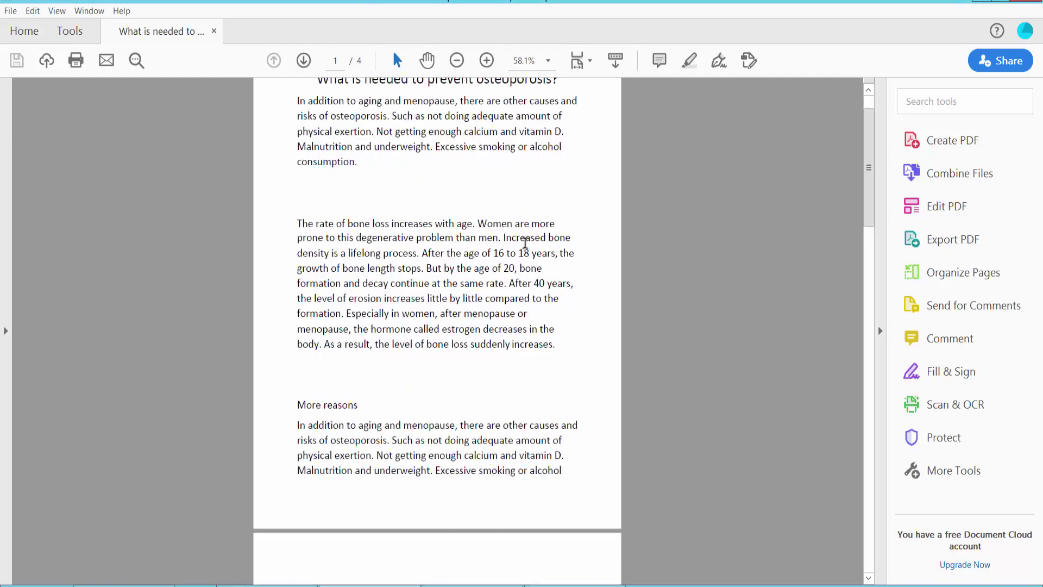
scroll(522, 244, "up", 1)
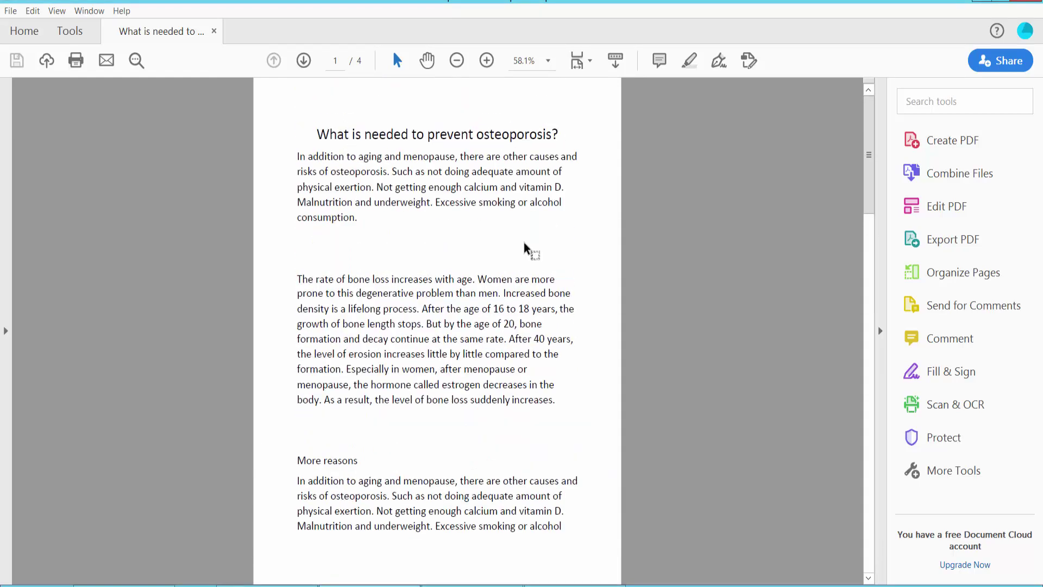
Expand the left navigation pane buttons beside the osteoporosis PDF
left_click(7, 330)
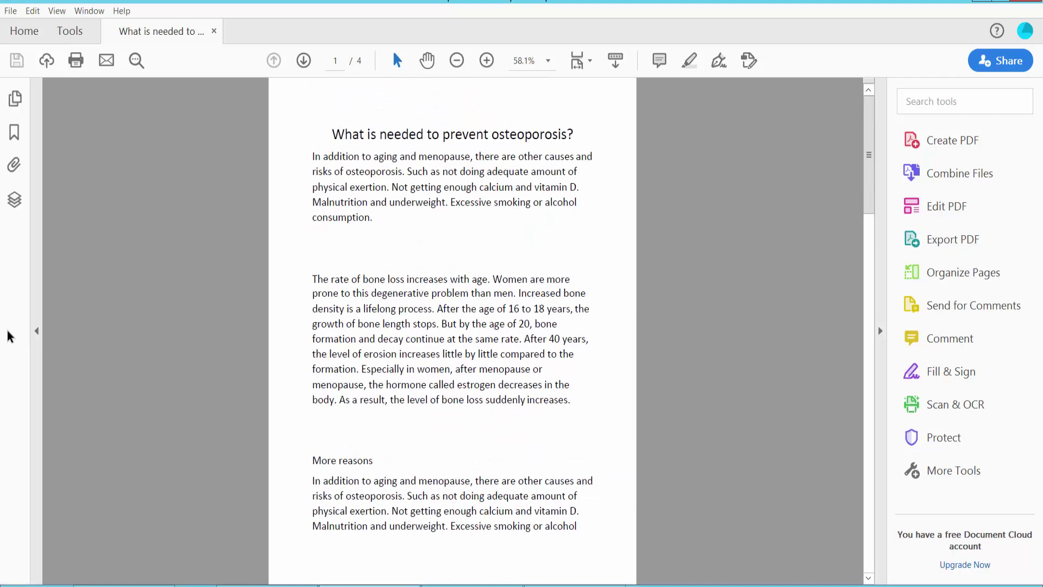
Switch the side panel from Page Thumbnails to the empty Layers pane and show its Options list
left_click(14, 100)
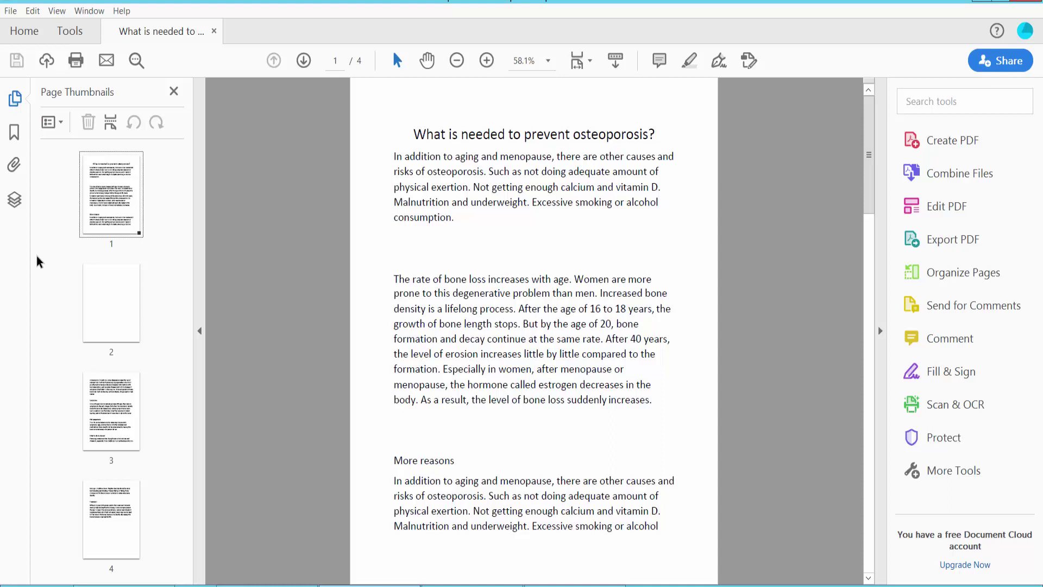
right_click(8, 239)
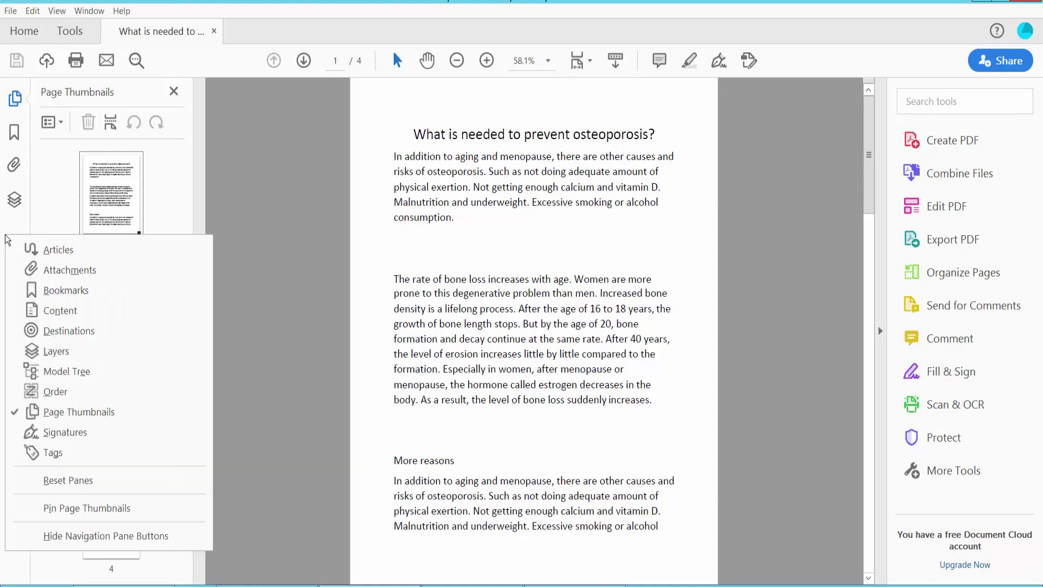
left_click(55, 353)
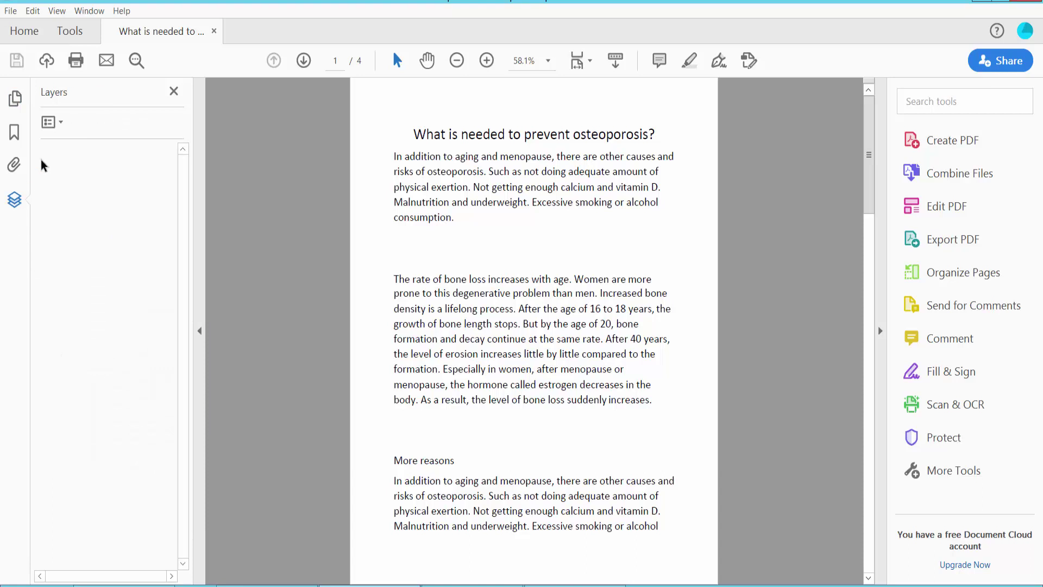
left_click(58, 120)
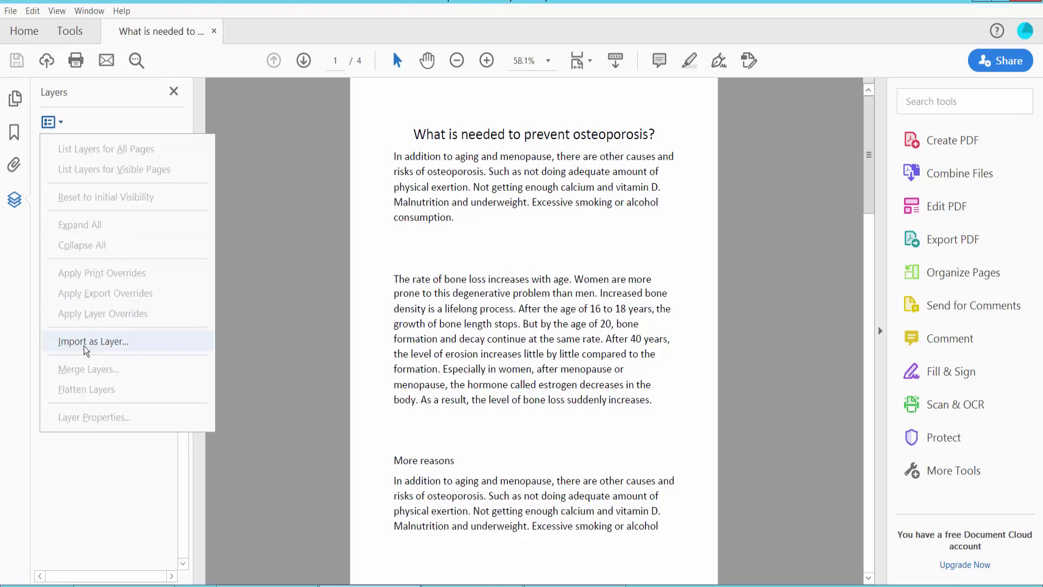
Load IMG_4769.jpg from New folder (3) as the Import as Layer source
left_click(106, 343)
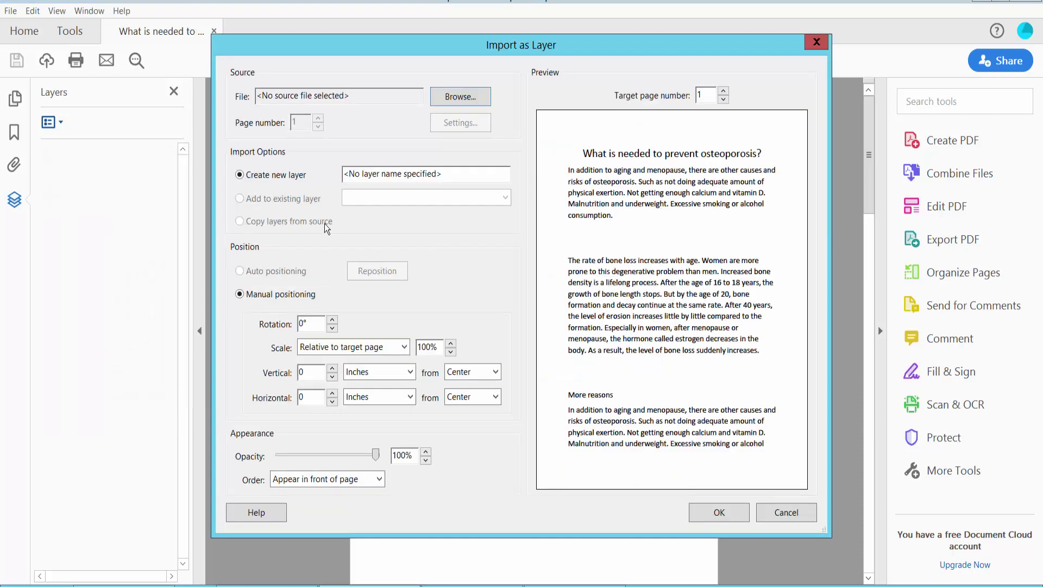
left_click(461, 100)
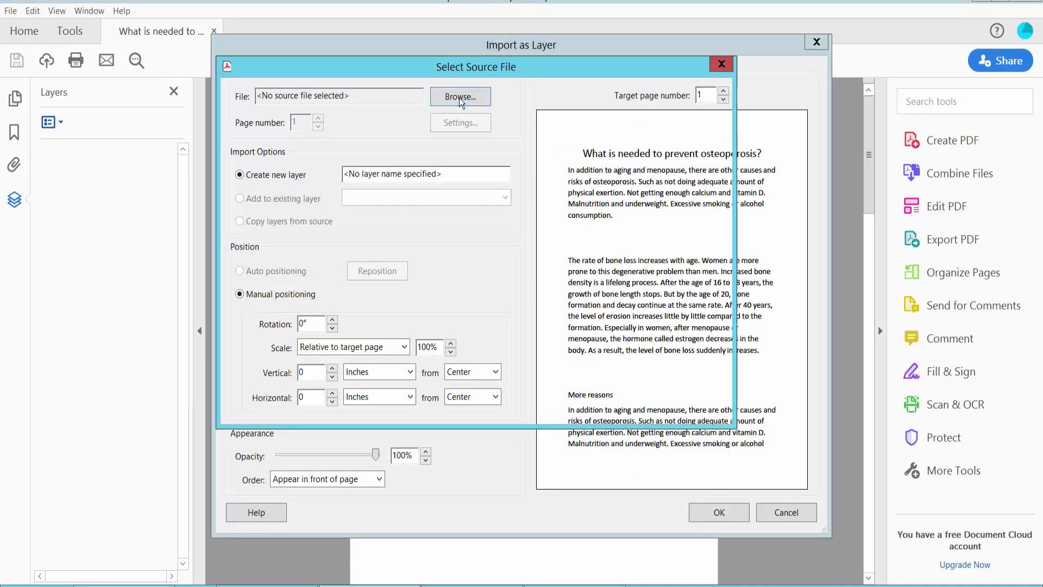
double_click(441, 237)
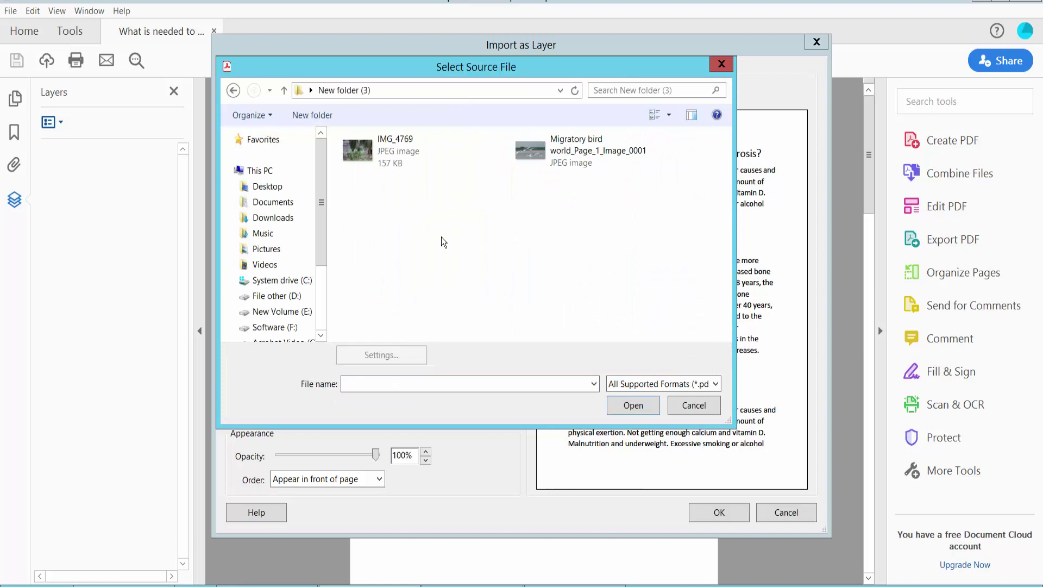
left_click(357, 155)
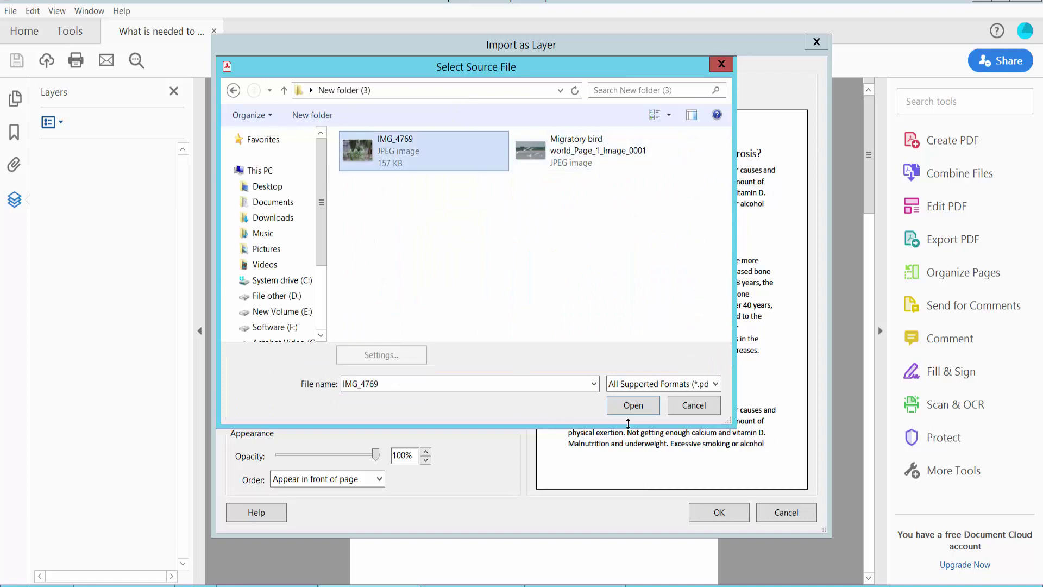
left_click(634, 404)
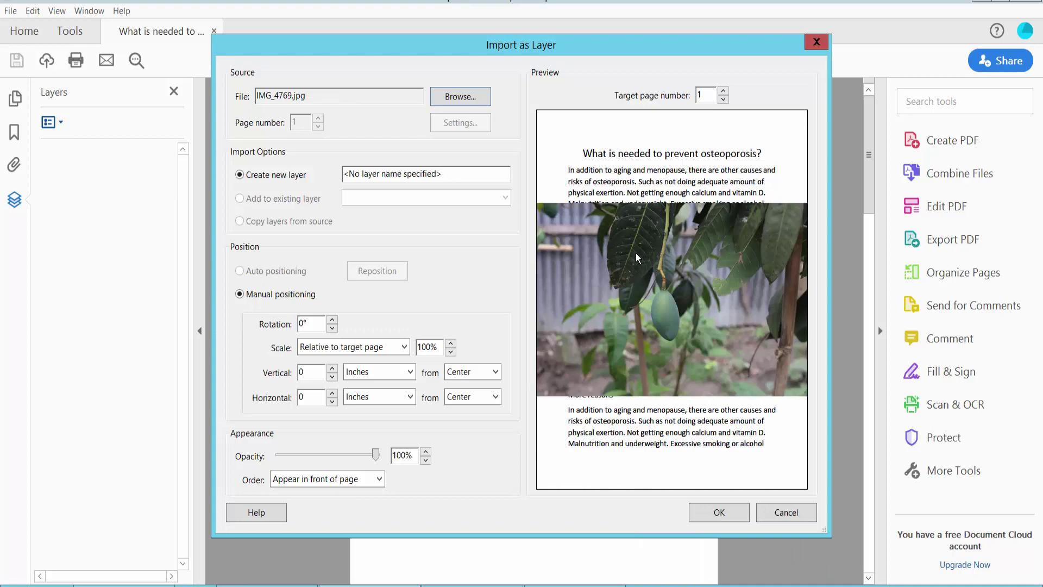
left_click(724, 92)
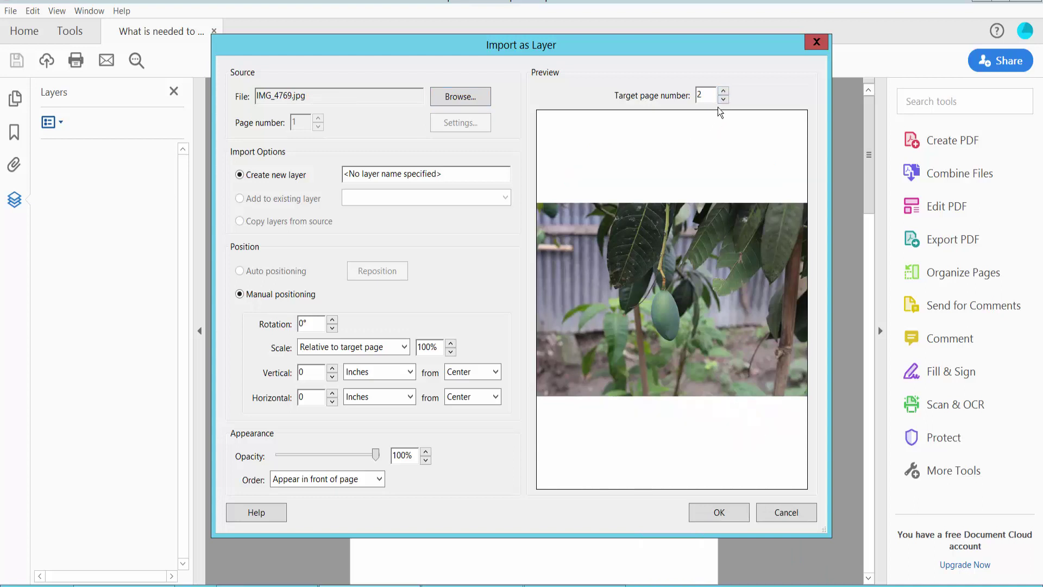
left_click(724, 99)
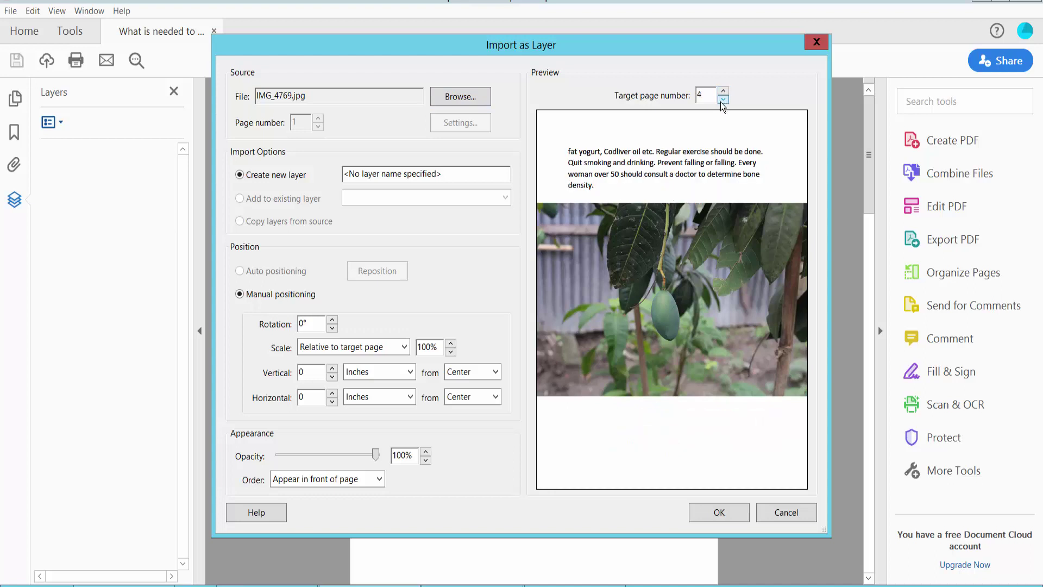
left_click(724, 103)
left_click(723, 103)
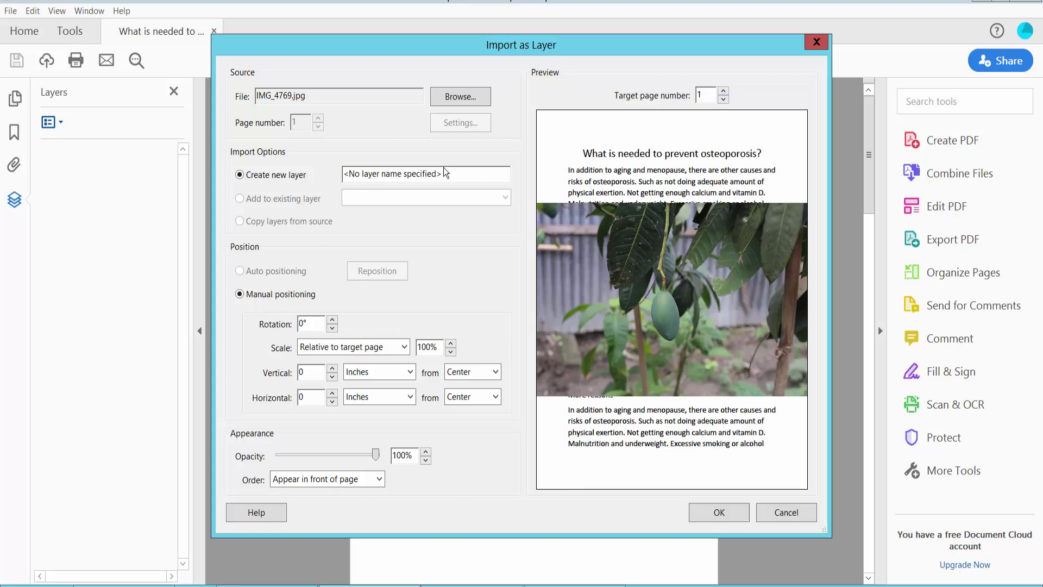
Name the layer s1, cycle rotation to 360°, and set scale to 110%
left_click_drag(445, 173, 337, 174)
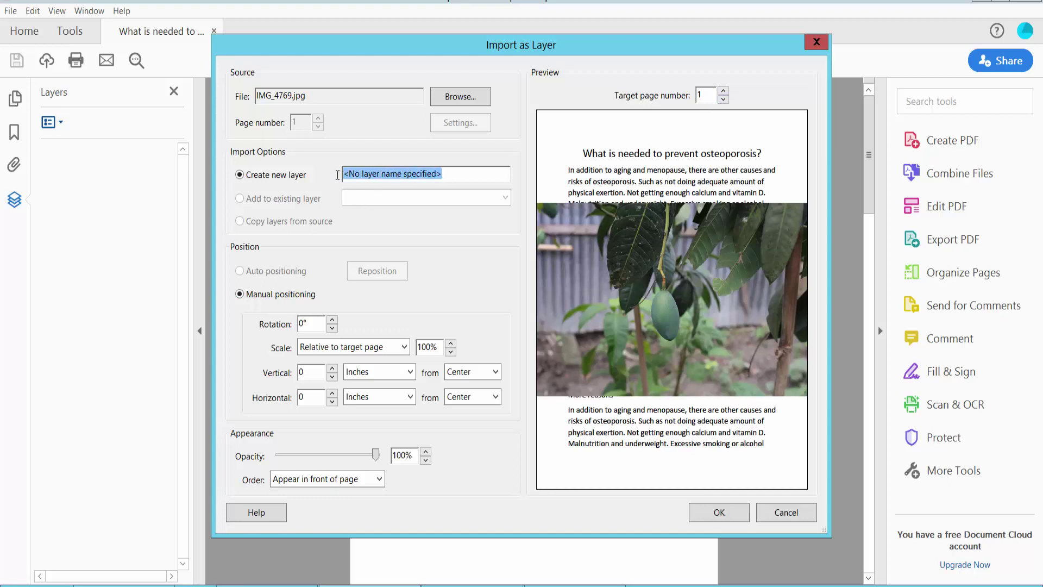
type("s1")
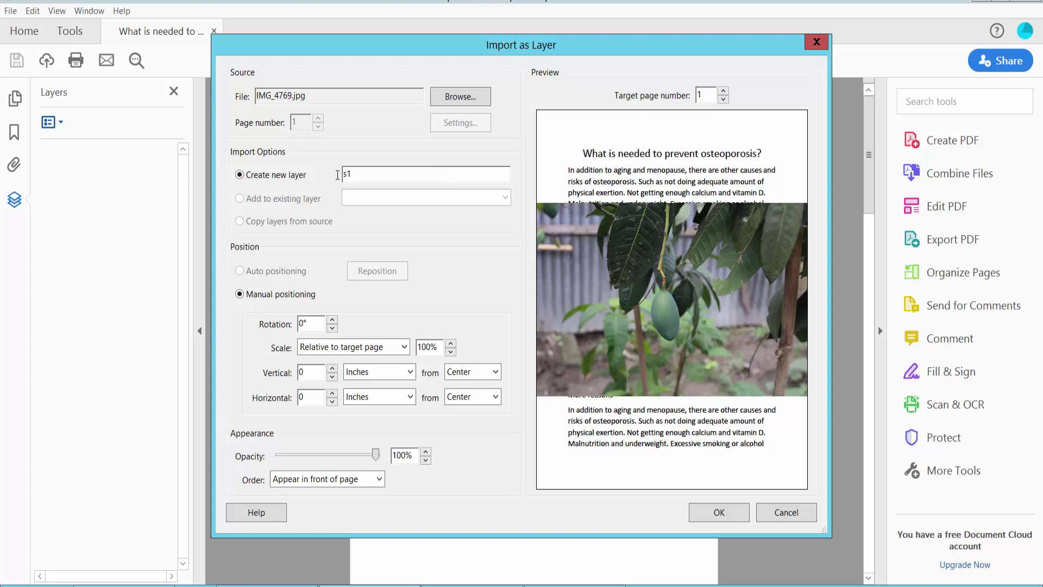
left_click(332, 320)
left_click(332, 320)
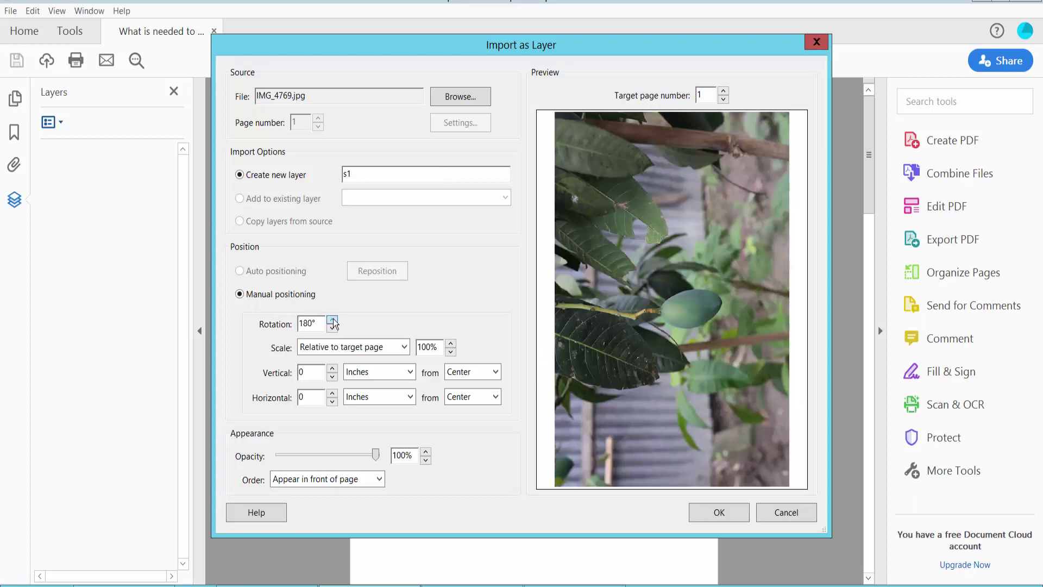
left_click(332, 320)
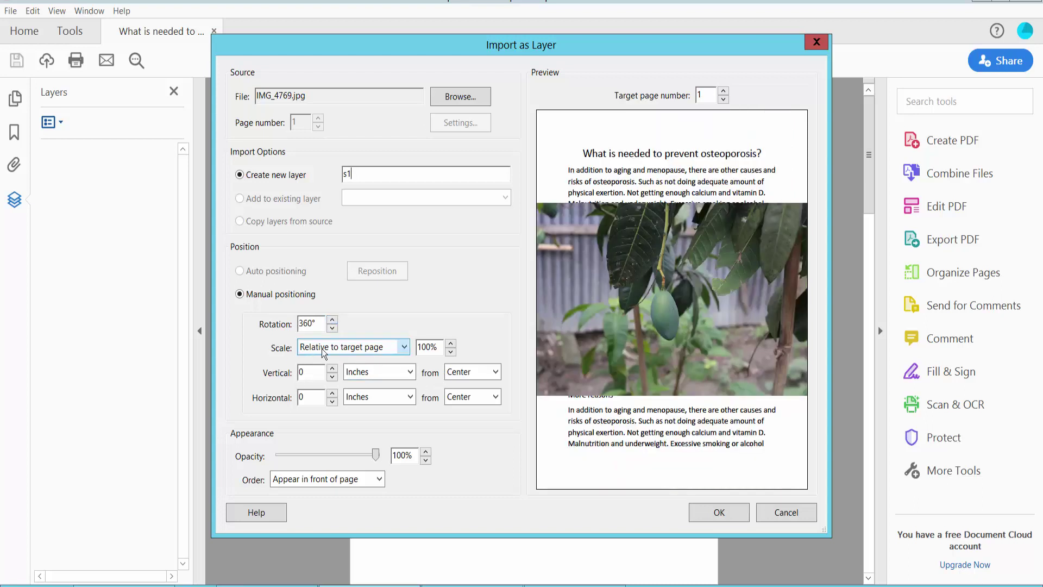
left_click(451, 342)
left_click(451, 352)
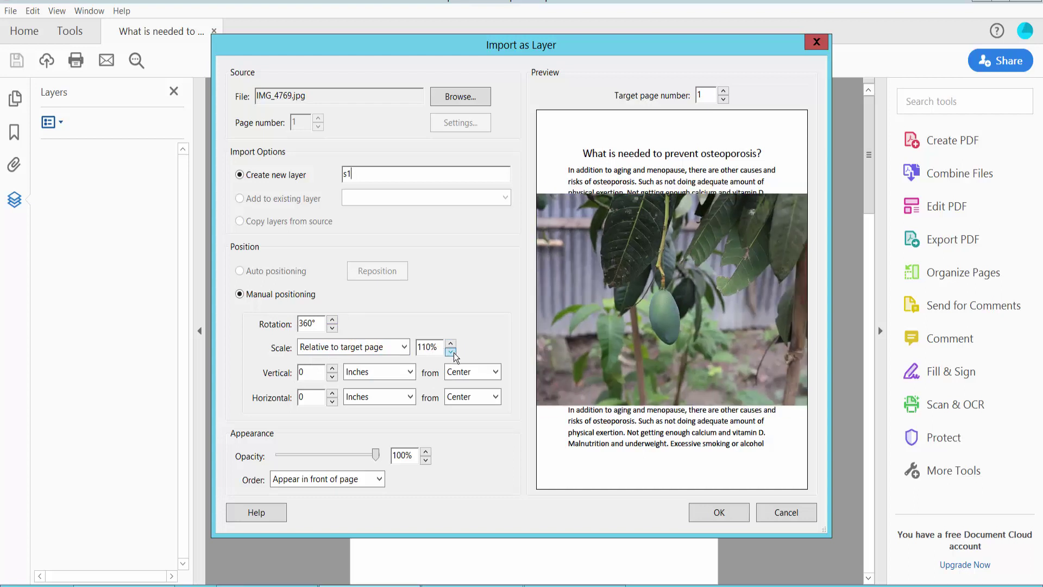
Set the photo's scale to 80%, vertical offset back to 0, and opacity to 56%
left_click(451, 351)
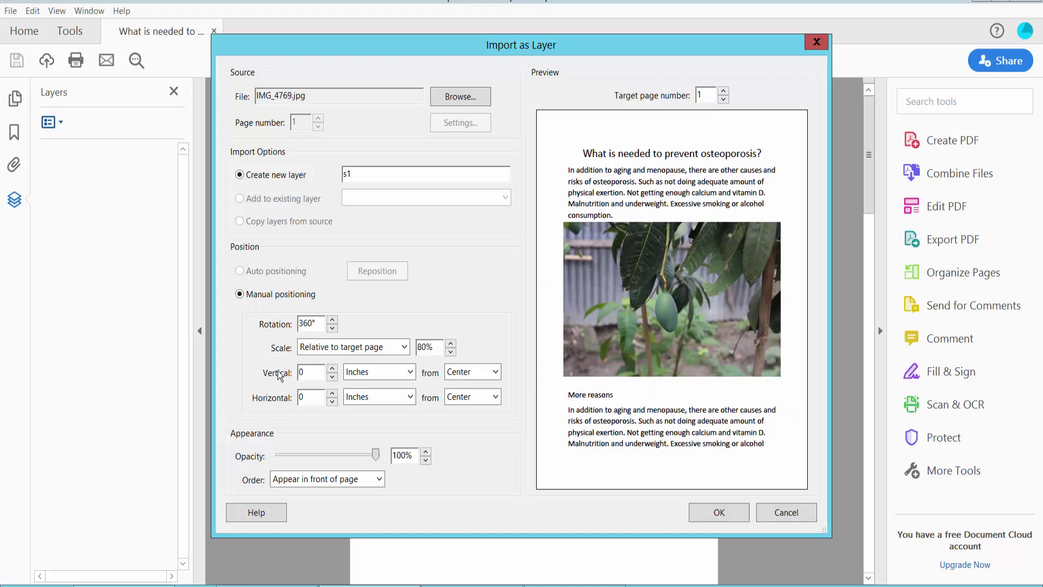
left_click(332, 367)
left_click(332, 369)
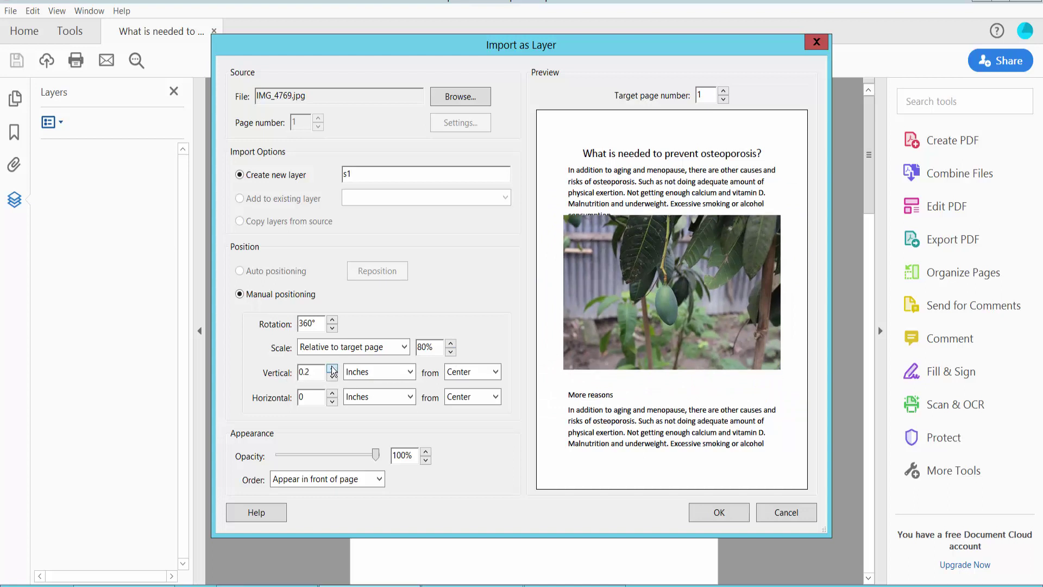
left_click(332, 377)
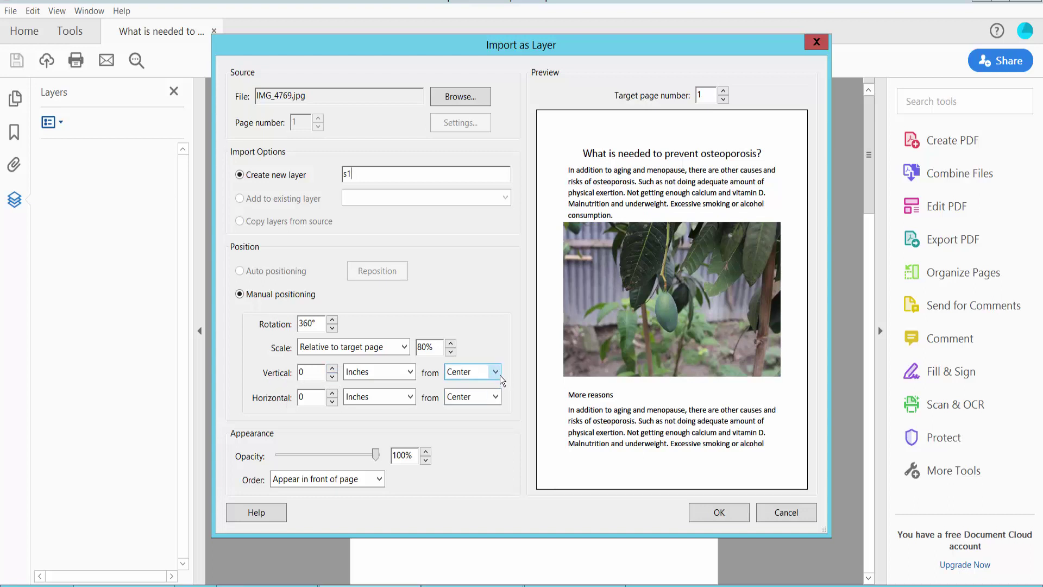
mouse_move(376, 455)
left_mouse_down()
mouse_move(336, 455)
mouse_move(376, 455)
left_mouse_up()
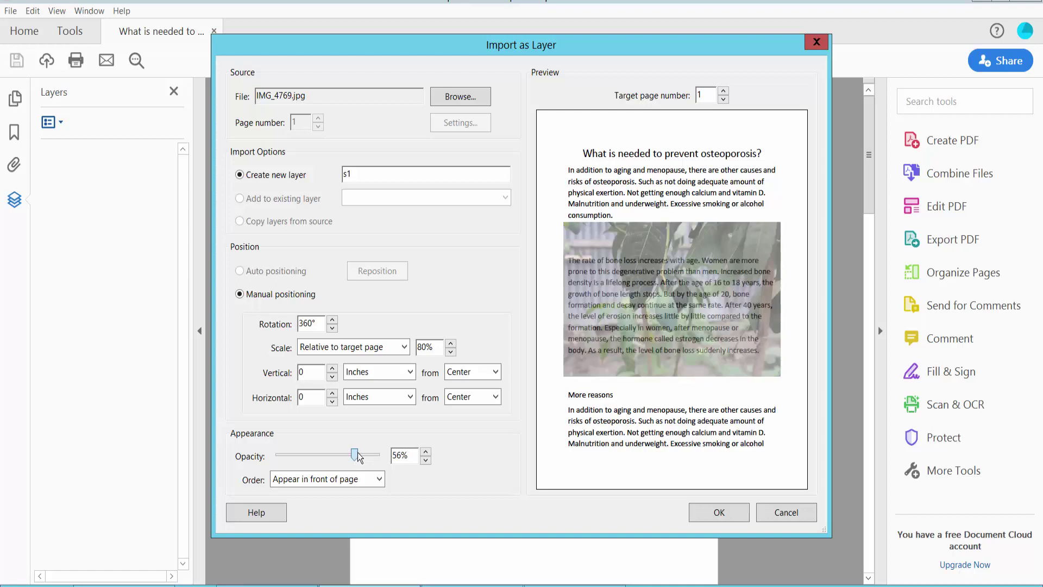
Set the layer order to Appear in front of page with 89% opacity
left_click(352, 481)
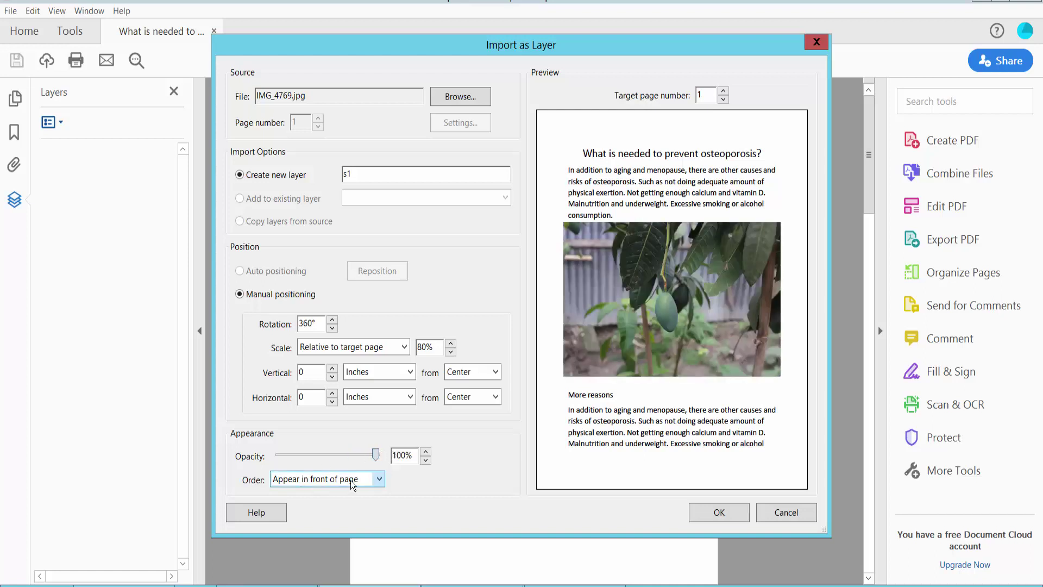
left_click(326, 478)
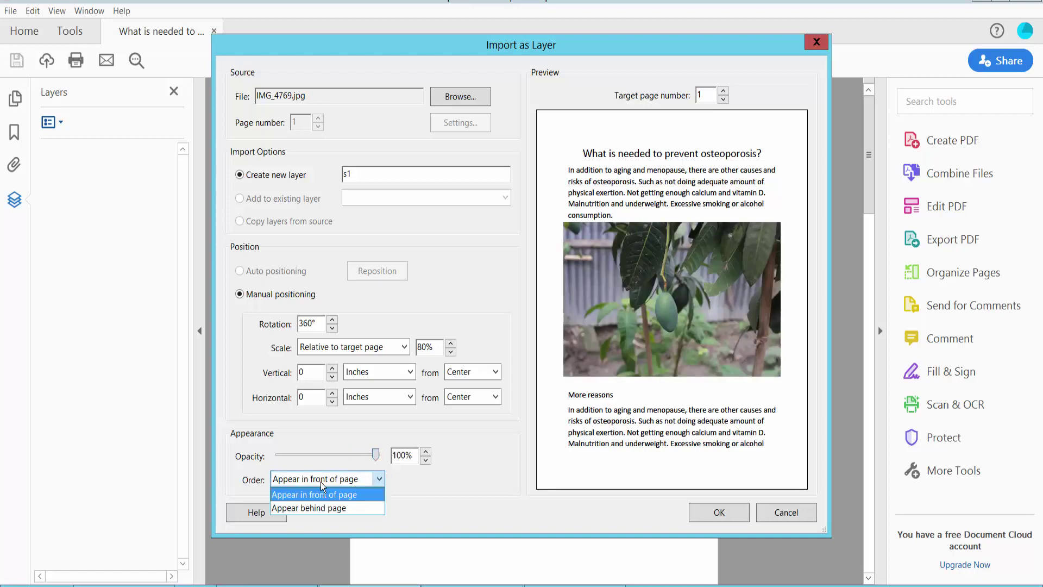
left_click(338, 506)
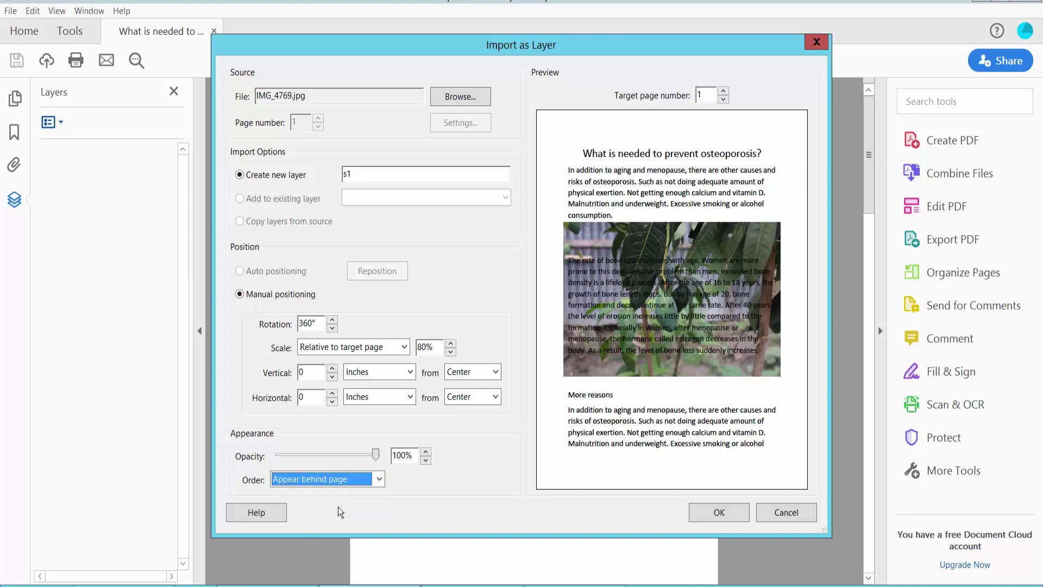
left_click(329, 480)
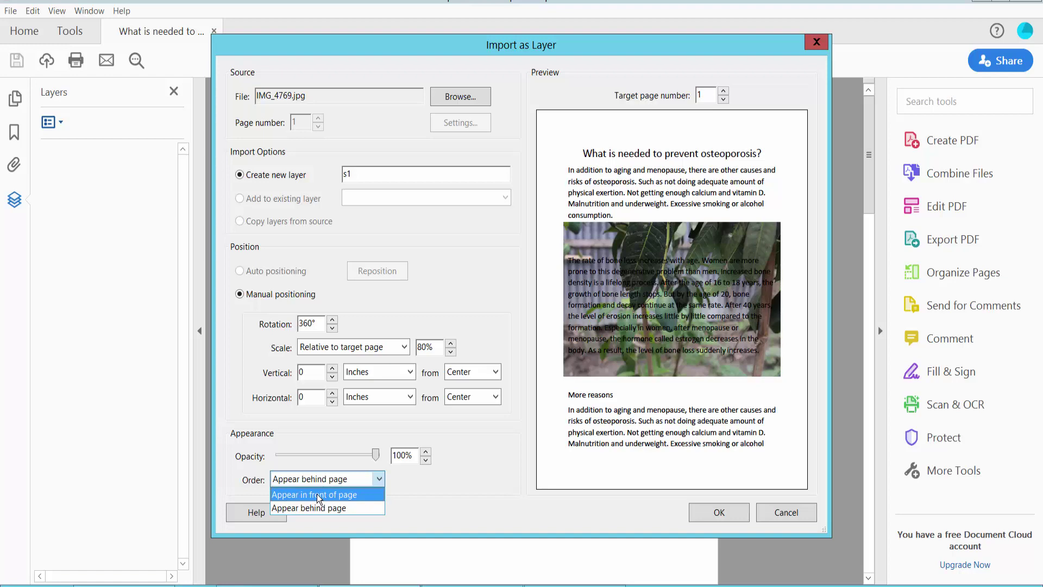
left_click(317, 495)
left_click(358, 455)
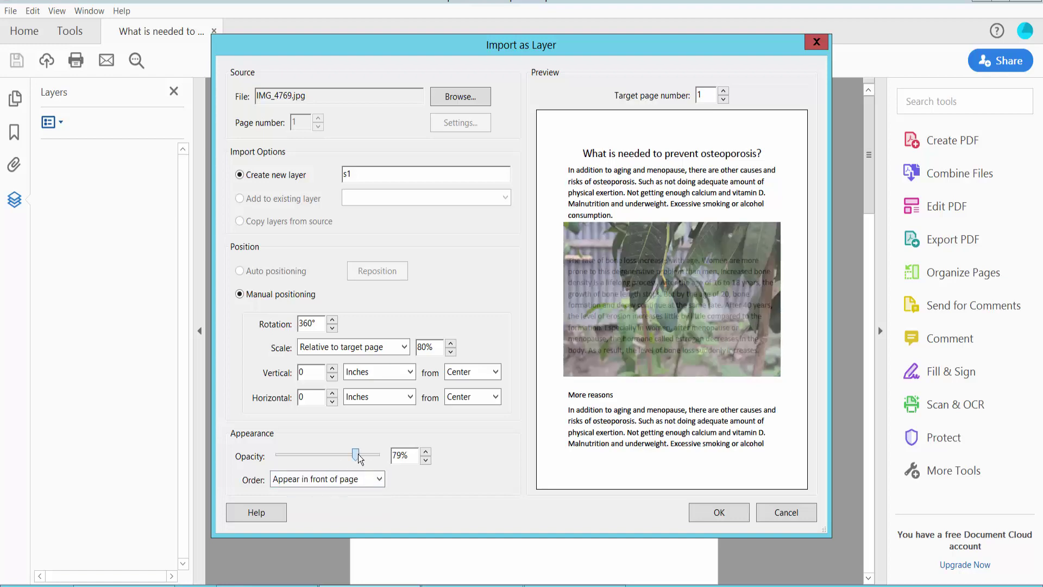
left_click_drag(357, 456, 369, 455)
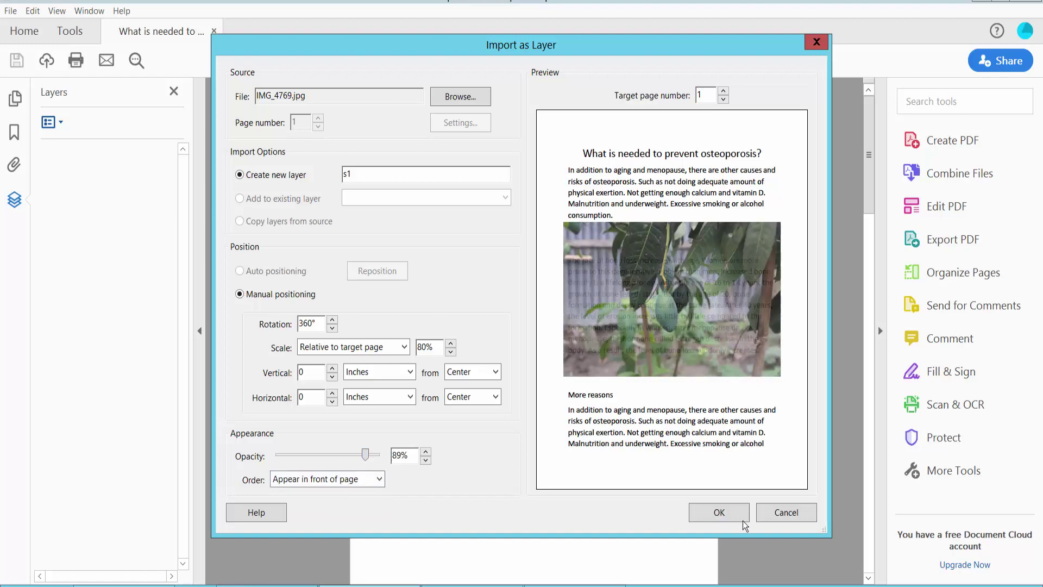
Import layer s1 and toggle its visibility off and back on
left_click(717, 512)
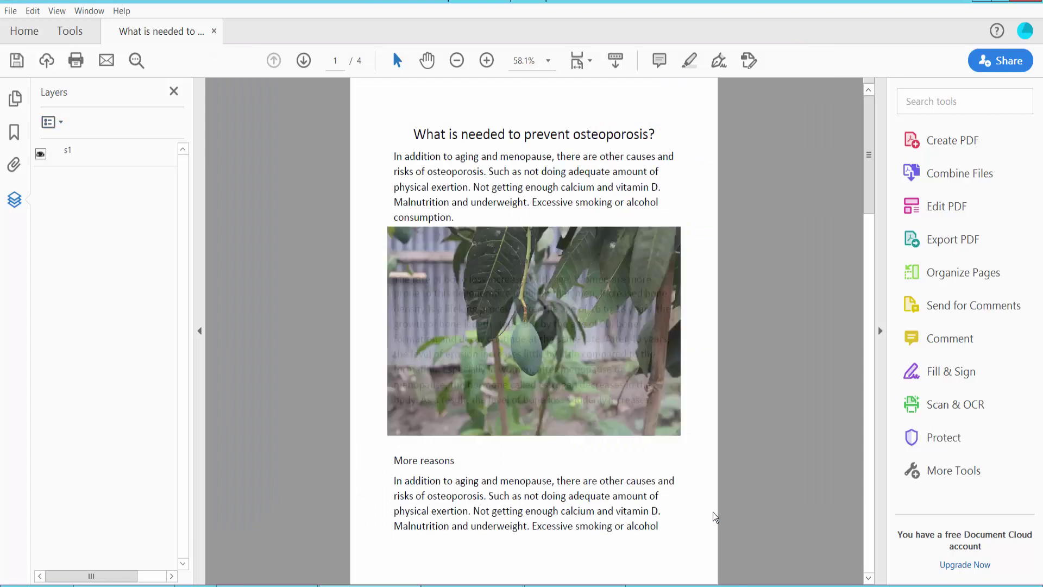
left_click(41, 154)
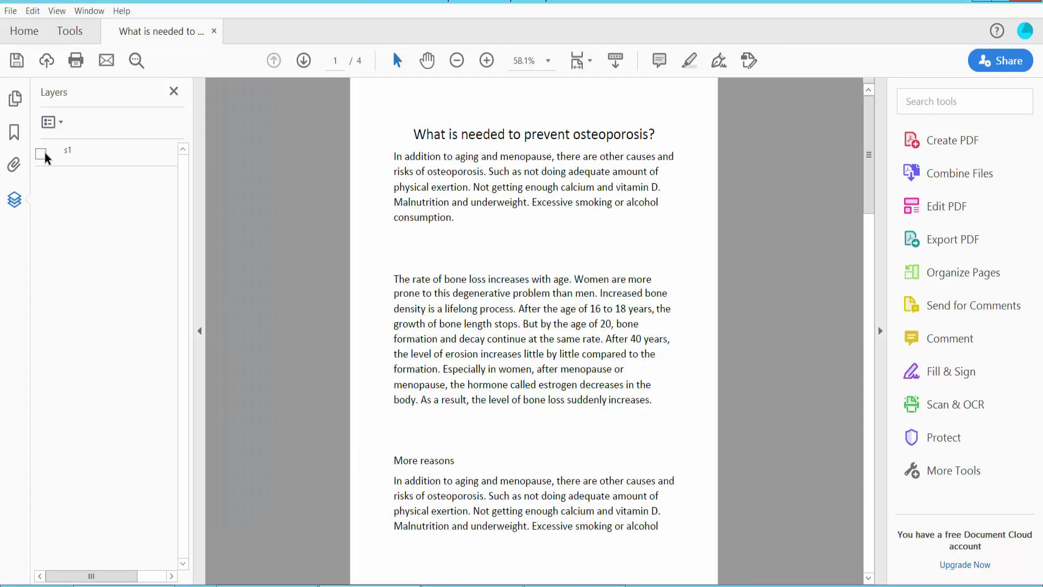
left_click(41, 154)
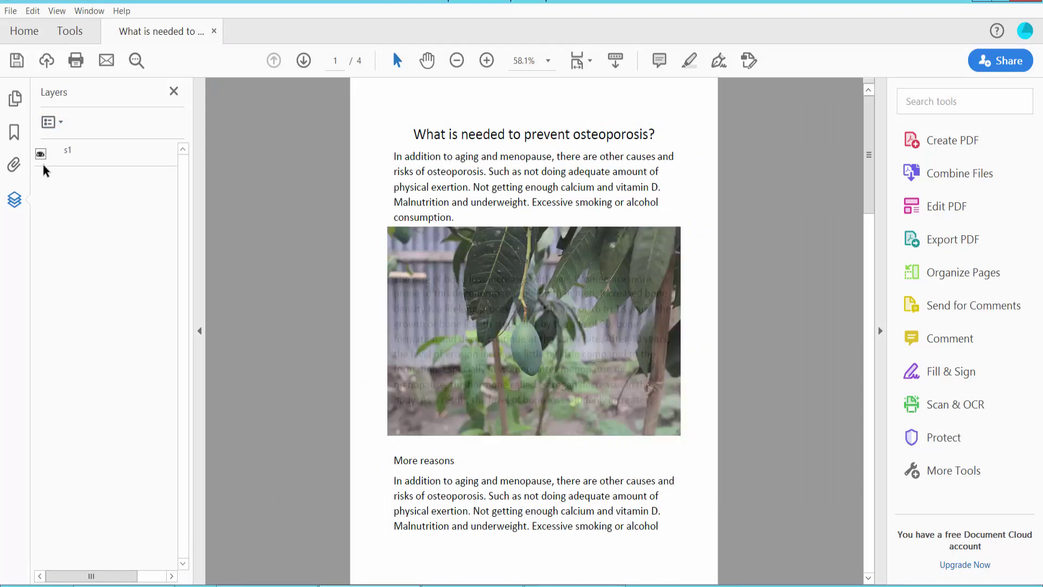
Load Migratory bird world_Page_1_Image_0001.jpg as the source for a second layer import
left_click(60, 124)
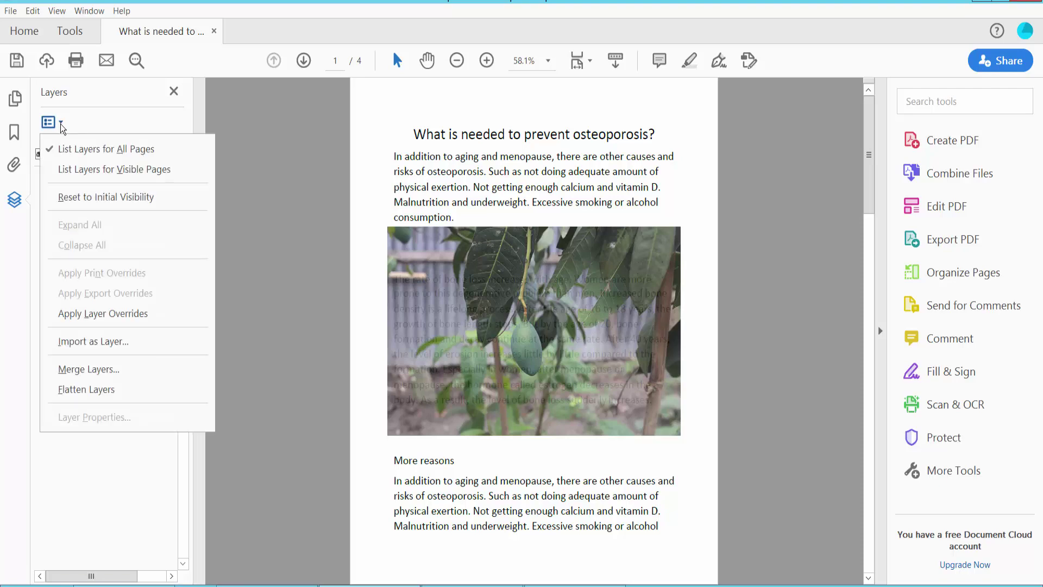
left_click(93, 341)
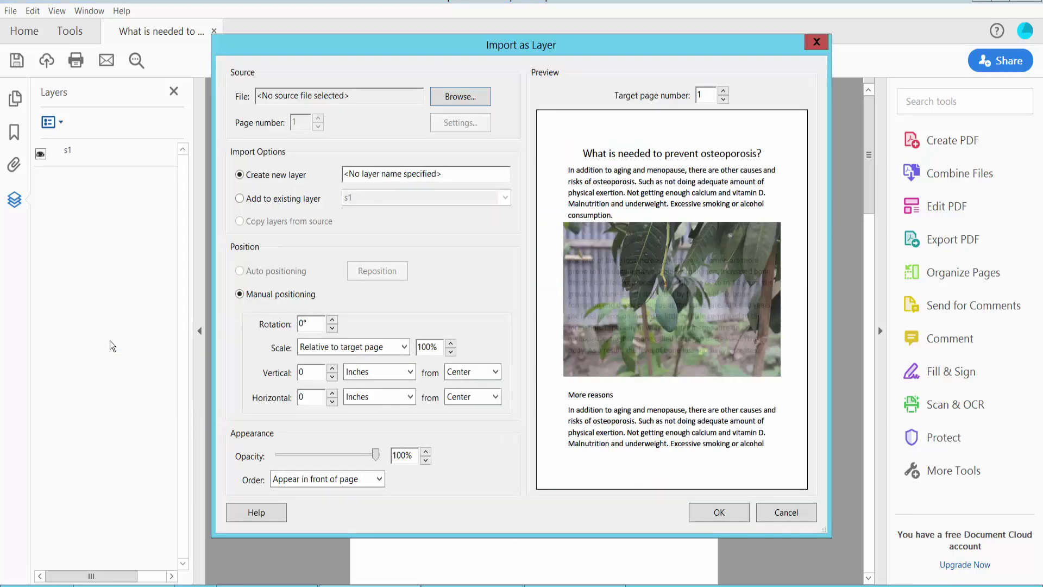
left_click(461, 96)
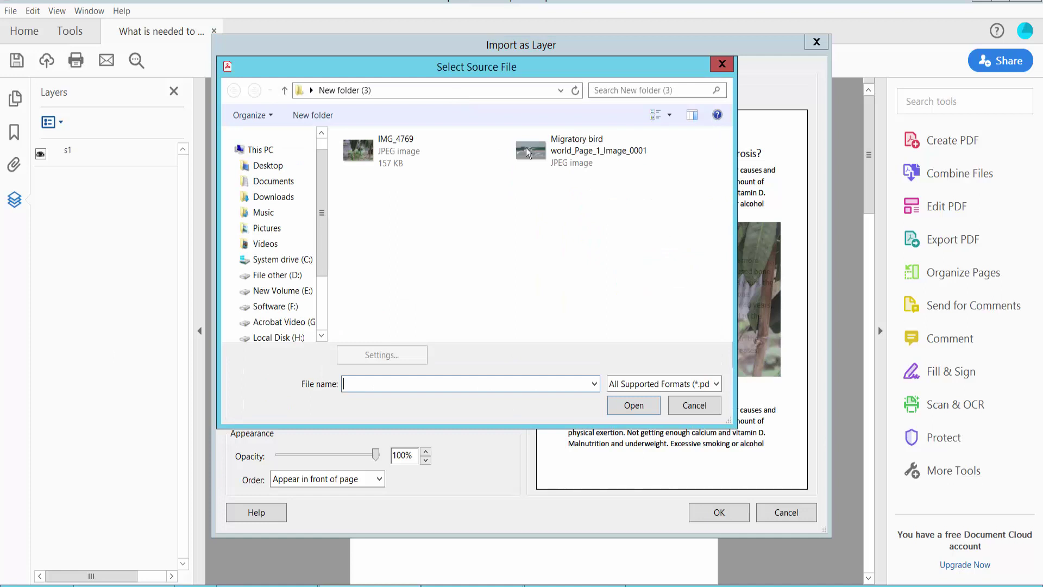
left_click(538, 160)
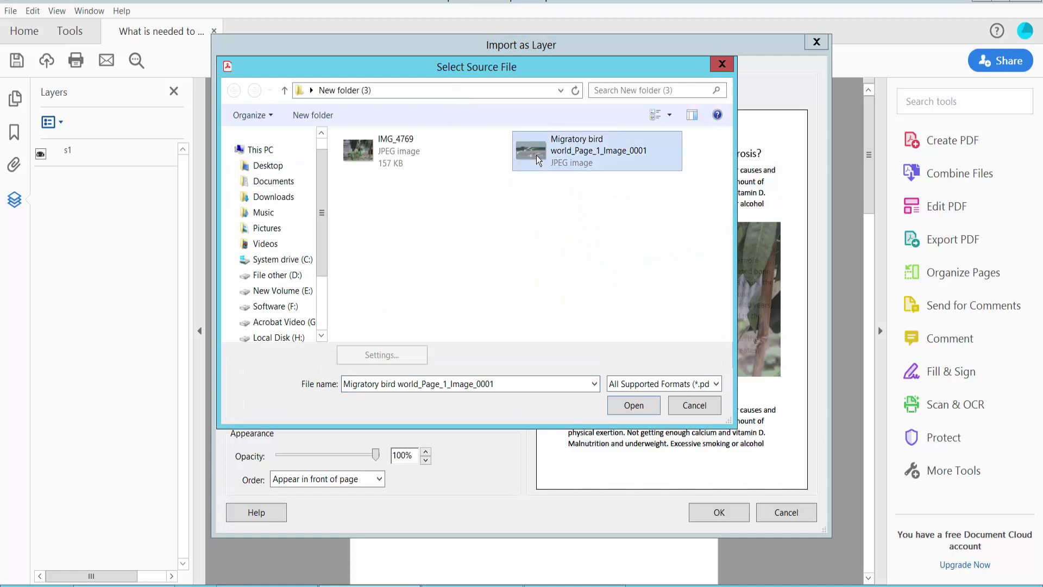
left_click(634, 405)
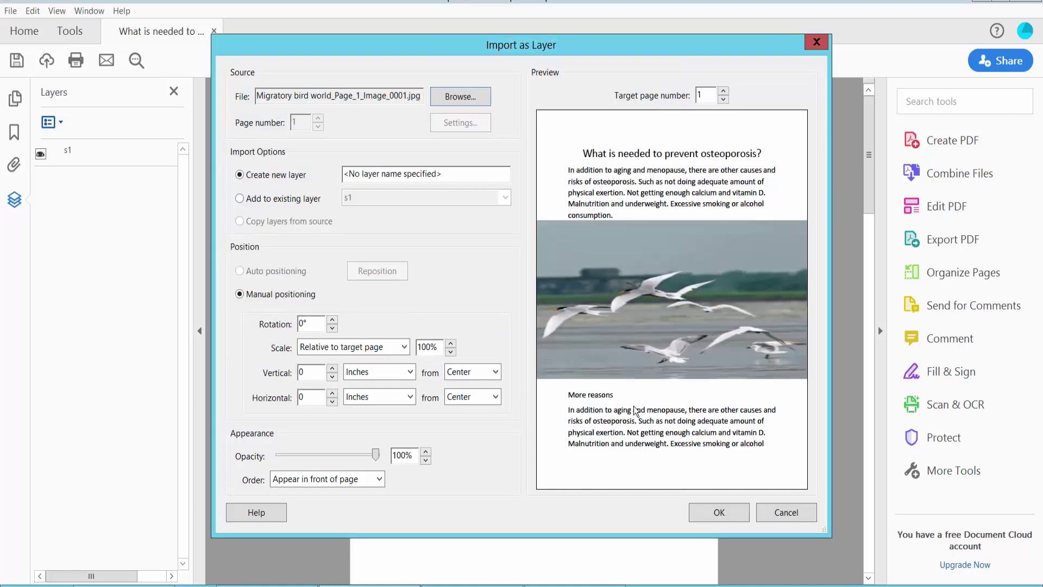
Target page 3, scale the birds image to 80%, and name the layer s2
left_click(724, 93)
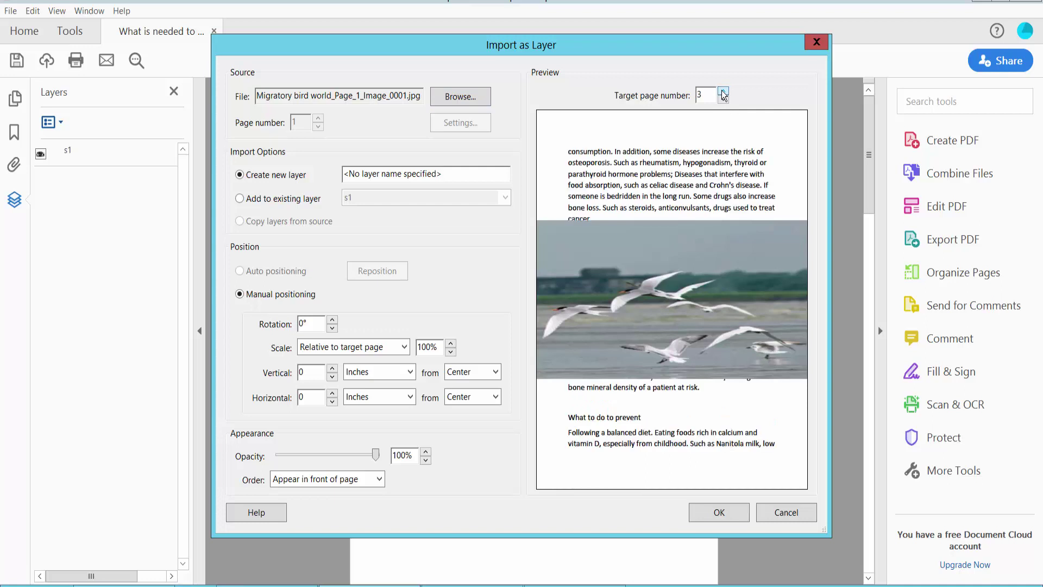
left_click(451, 351)
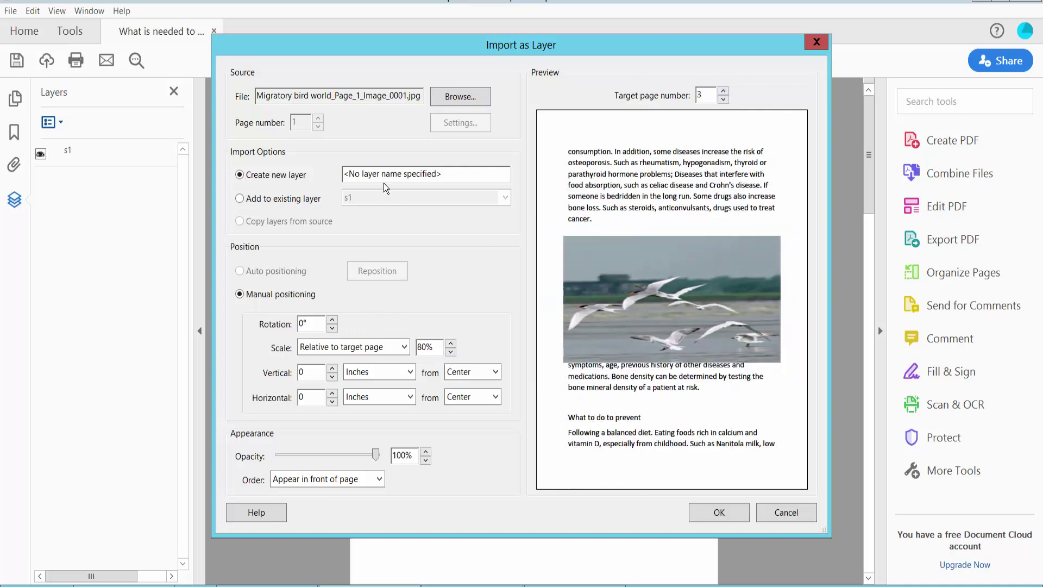
left_click_drag(444, 174, 342, 174)
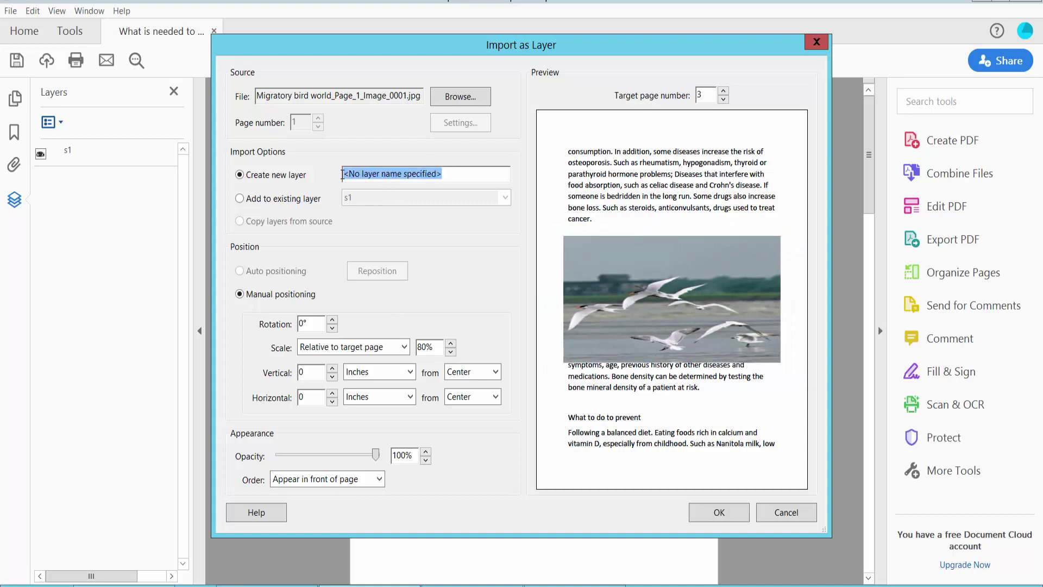
type("s")
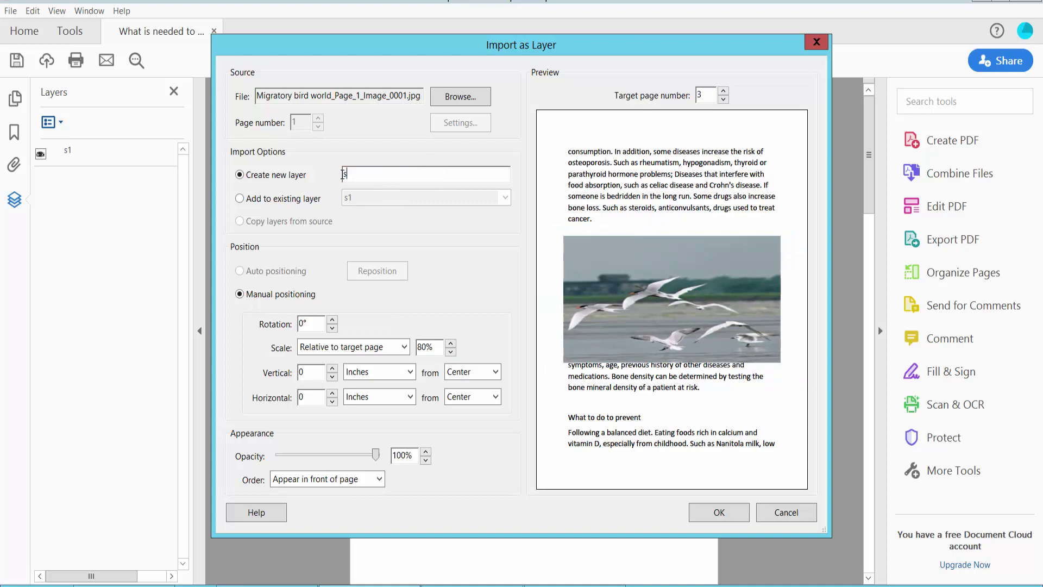
type("2")
Set opacity to 92%, rotation to 360°, and order to Appear behind page
left_click_drag(375, 455, 371, 456)
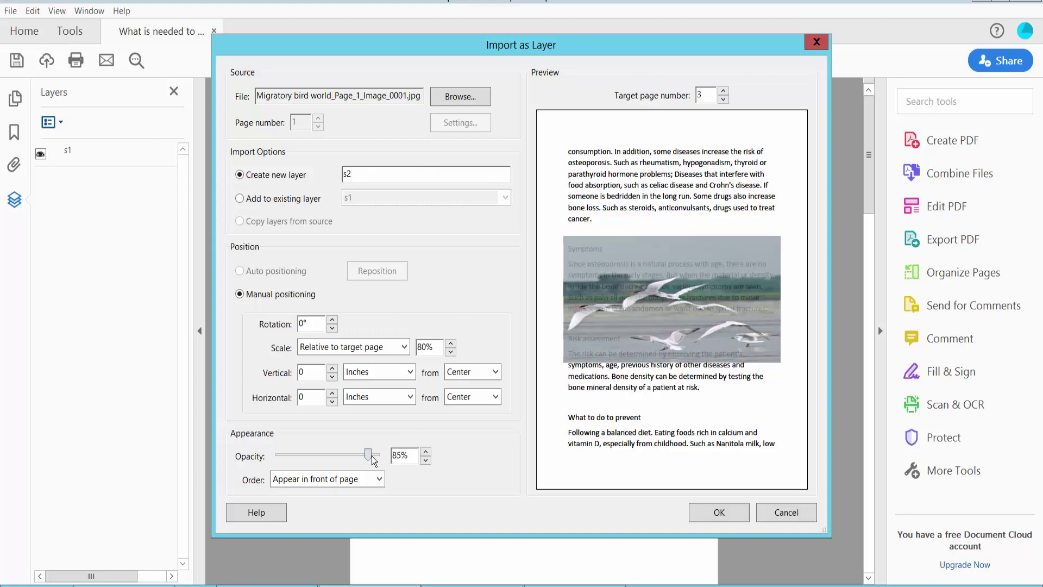
left_click(332, 319)
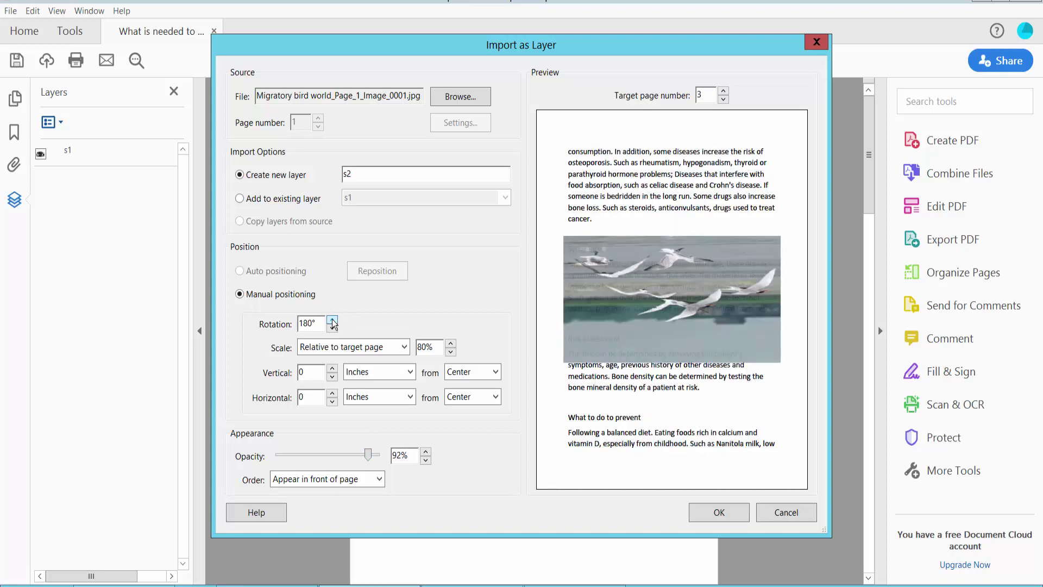
left_click(331, 320)
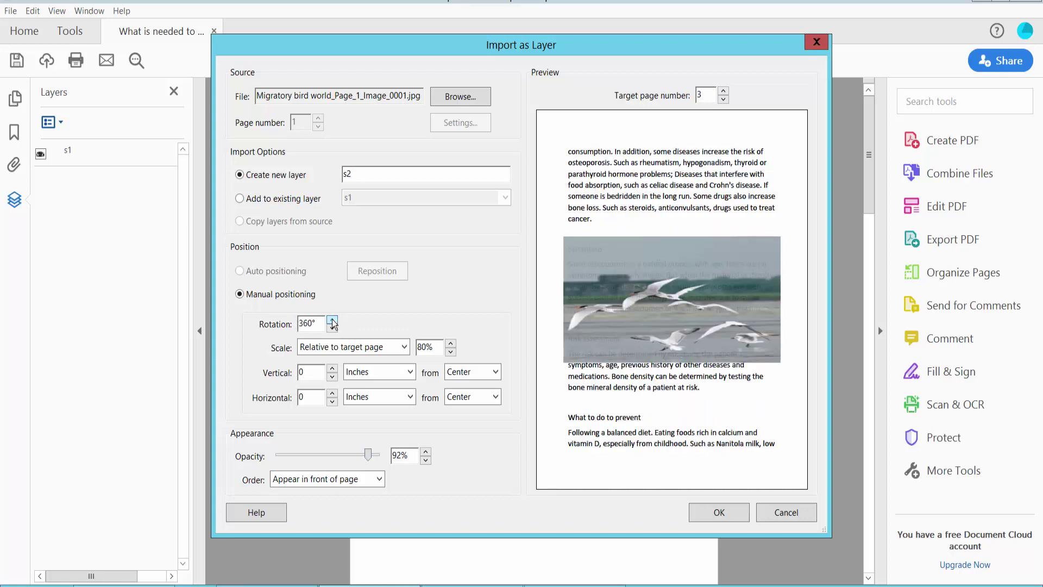
left_click(377, 480)
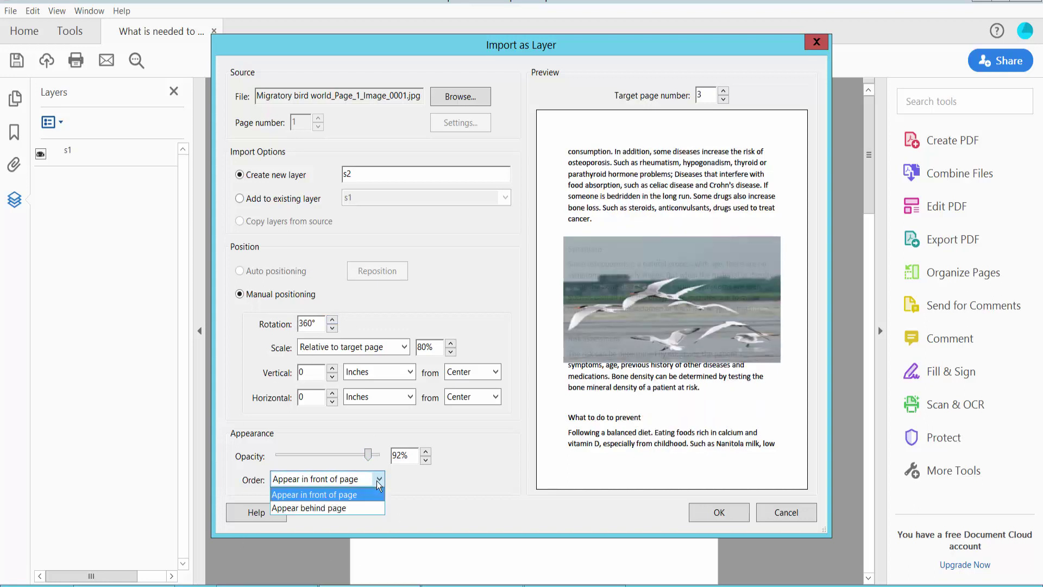
left_click(323, 514)
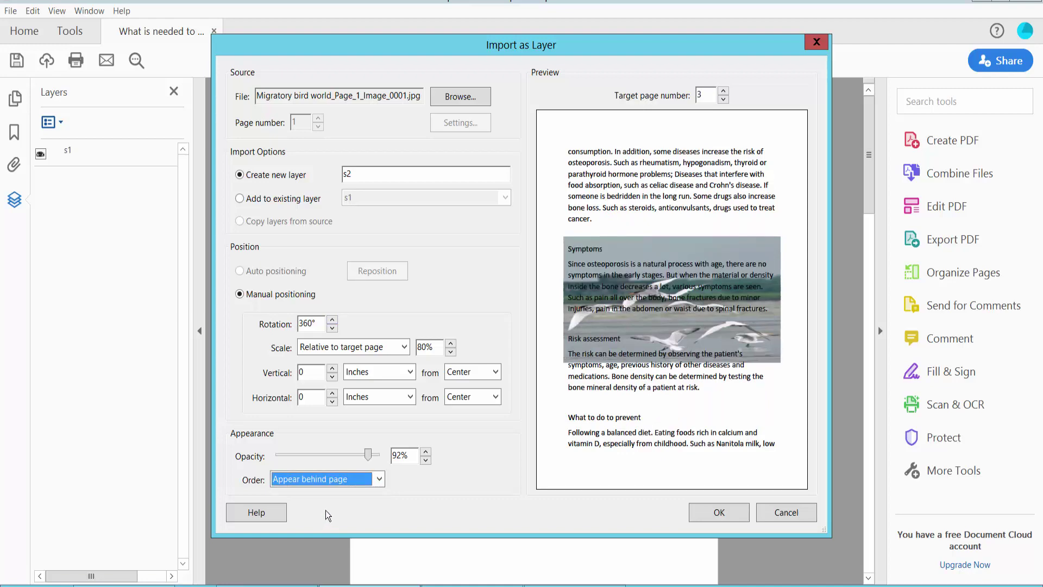
Import layer s2, then toggle s1 and s2 visibility off and on to check both
left_click(719, 512)
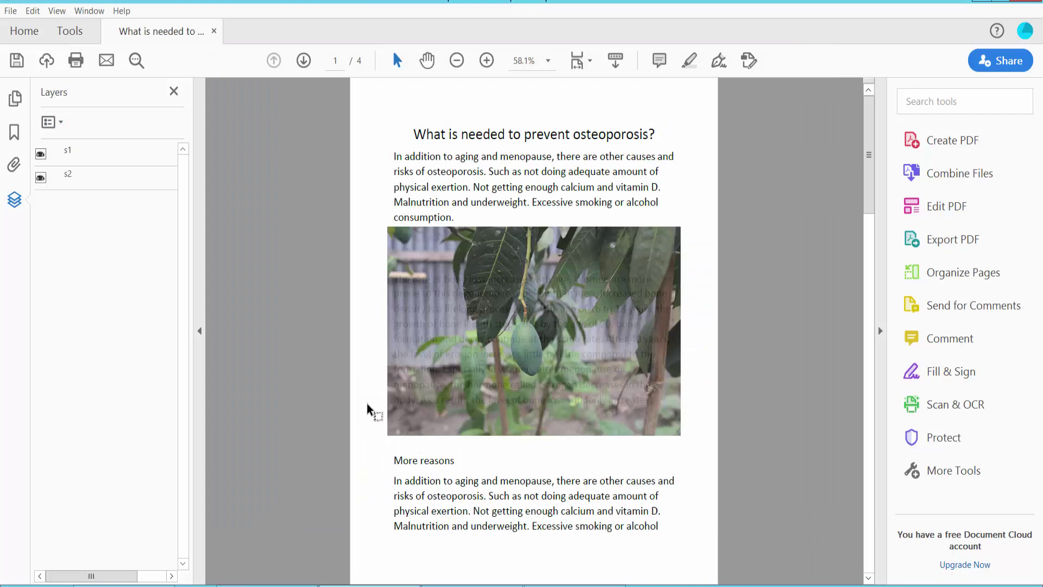
scroll(529, 297, "down", 10)
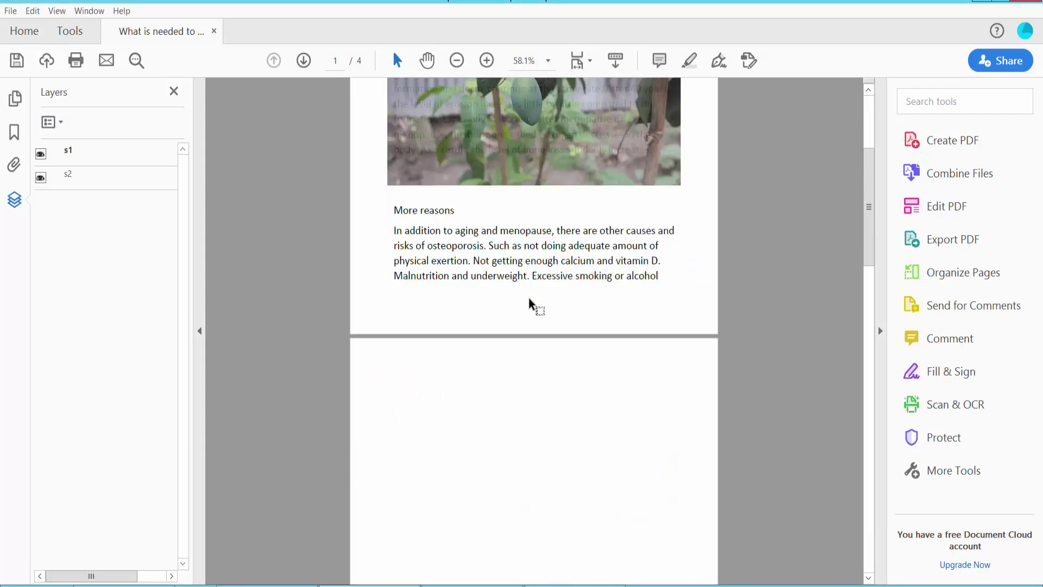
scroll(524, 310, "down", 8)
scroll(525, 310, "down", 3)
scroll(514, 322, "up", 3)
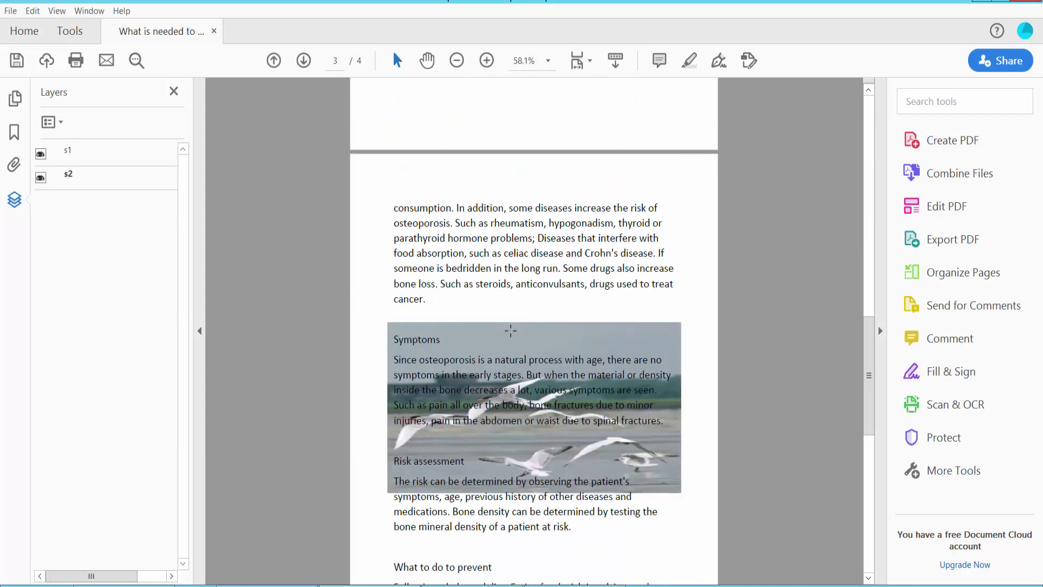
scroll(508, 333, "up", 7)
scroll(507, 333, "up", 5)
scroll(508, 334, "up", 5)
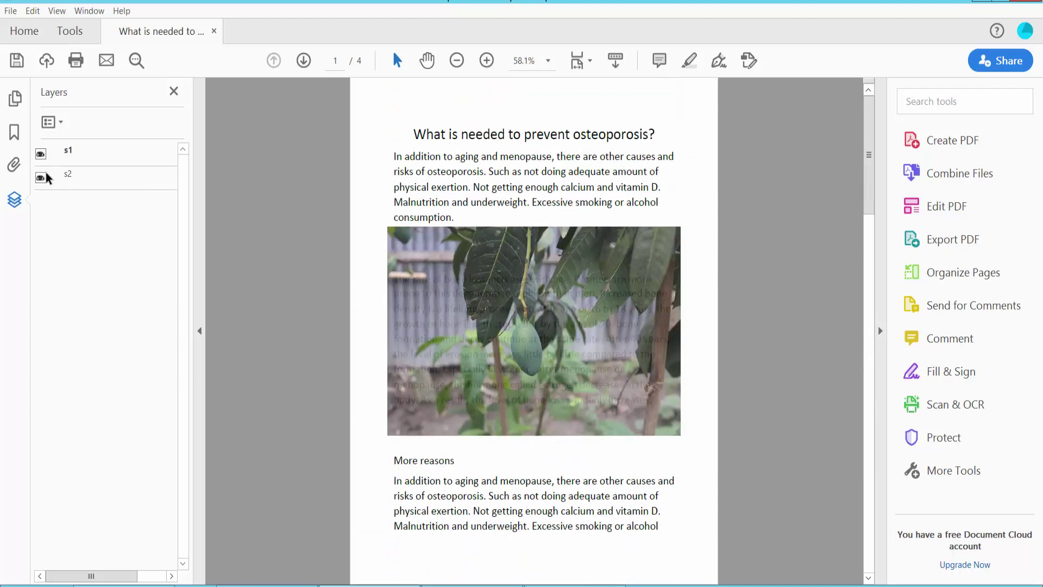
left_click(40, 154)
left_click(40, 155)
left_click(41, 179)
scroll(547, 336, "down", 5)
scroll(547, 337, "down", 8)
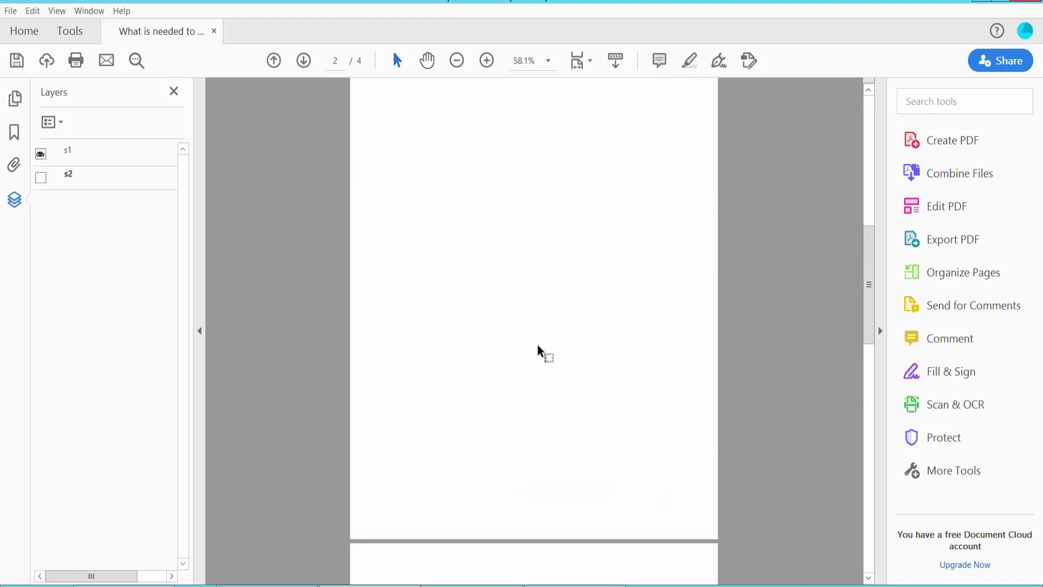
scroll(538, 345, "down", 8)
left_click(41, 177)
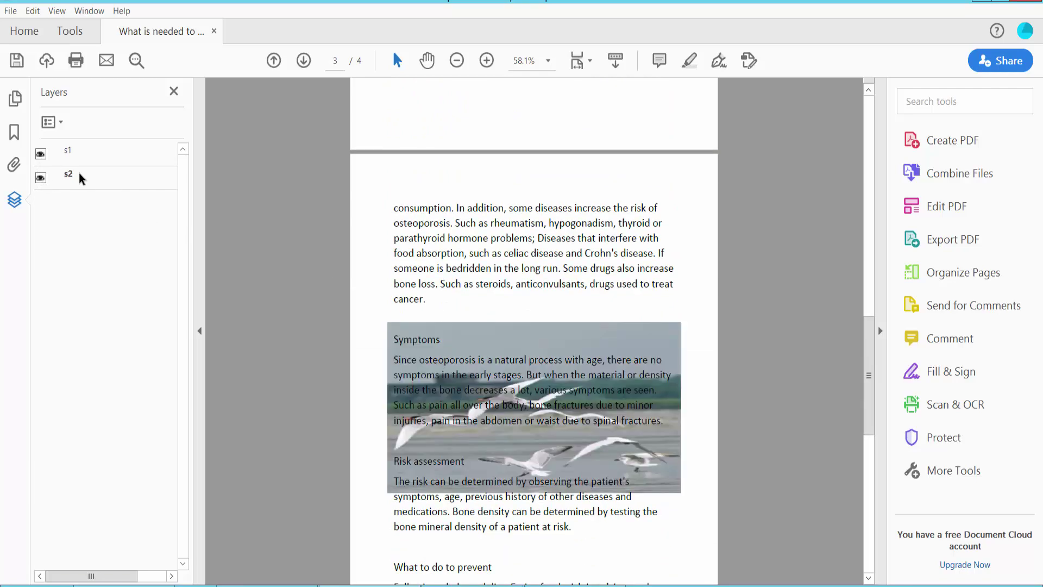
Open the File menu and hover over Save As
left_click(11, 10)
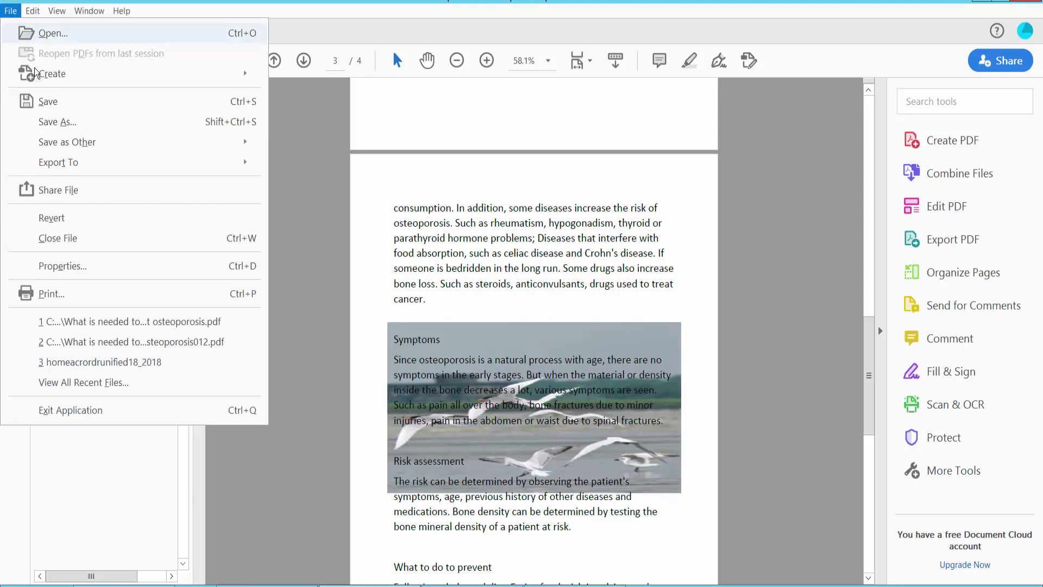